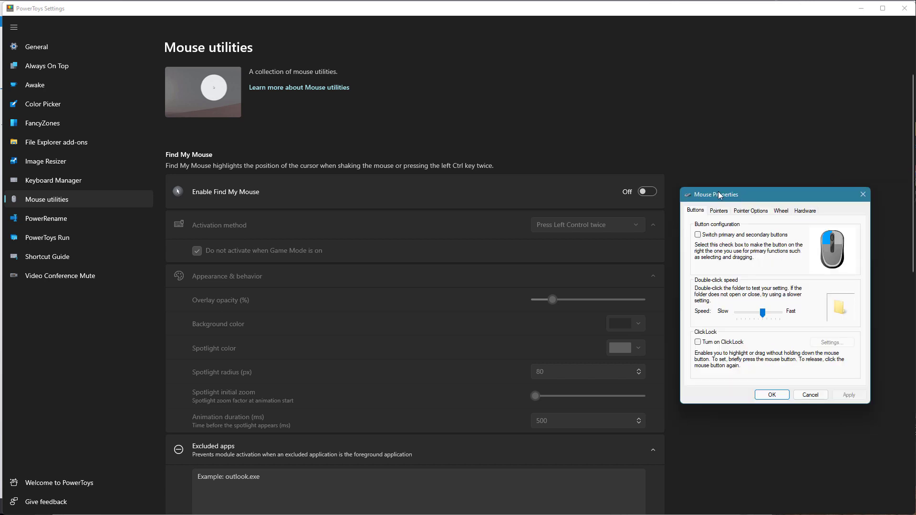
In Mouse Properties Pointer Options, tick 'Show location of pointer when I press the CTRL key' and apply.
drag(674, 187, 488, 111)
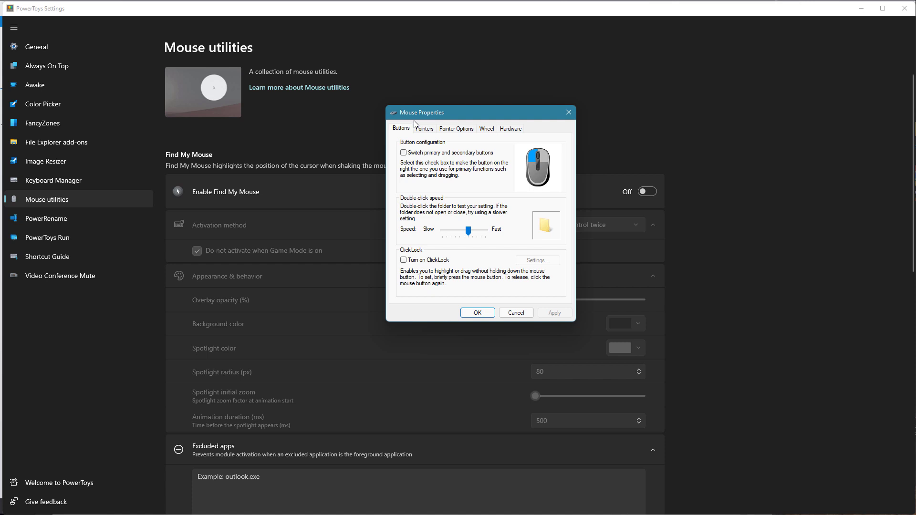
click(453, 132)
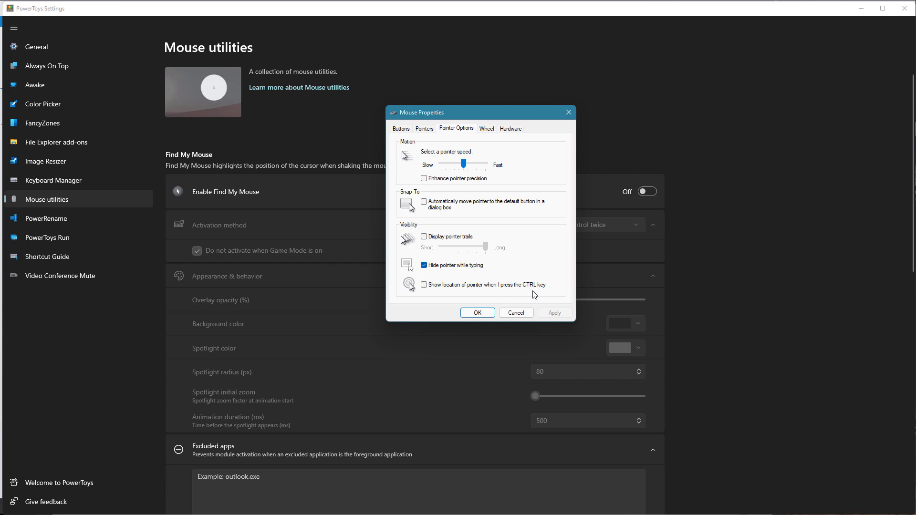
click(424, 285)
click(554, 312)
key(ctrl)
key(ctrl)
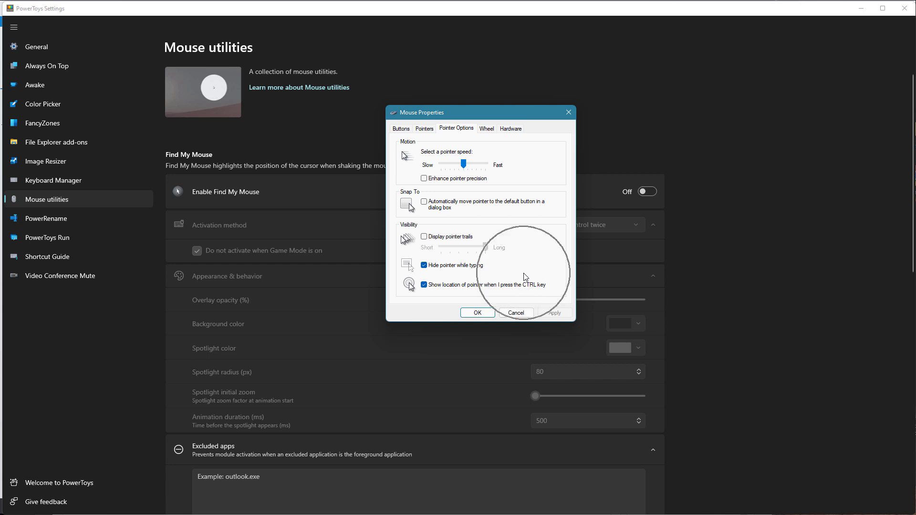
key(ctrl)
key(ctrl)
key(ctrl)
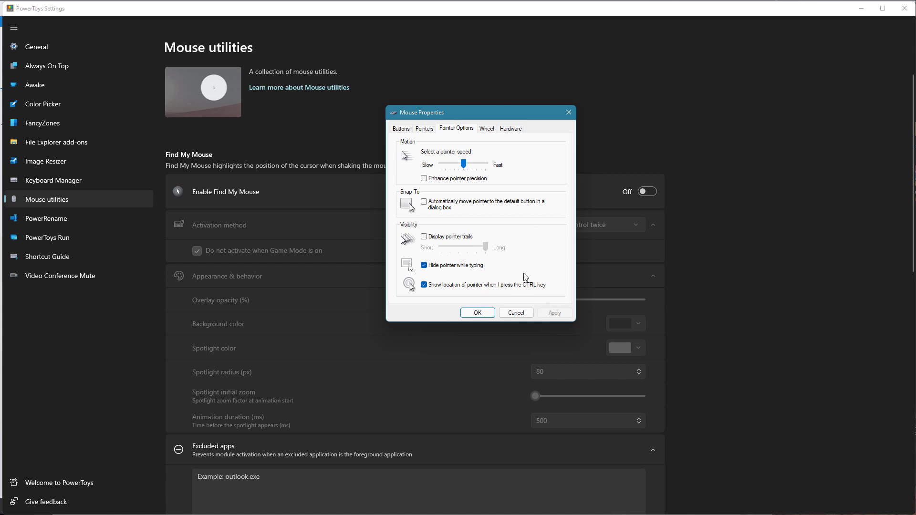
key(ctrl)
key(ctrl)
key(ctrl)
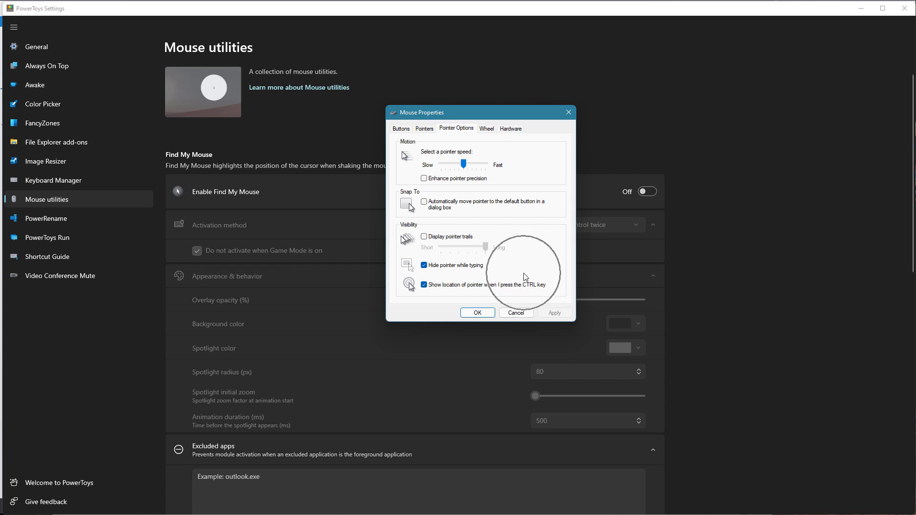
key(ctrl)
key(ctrl)
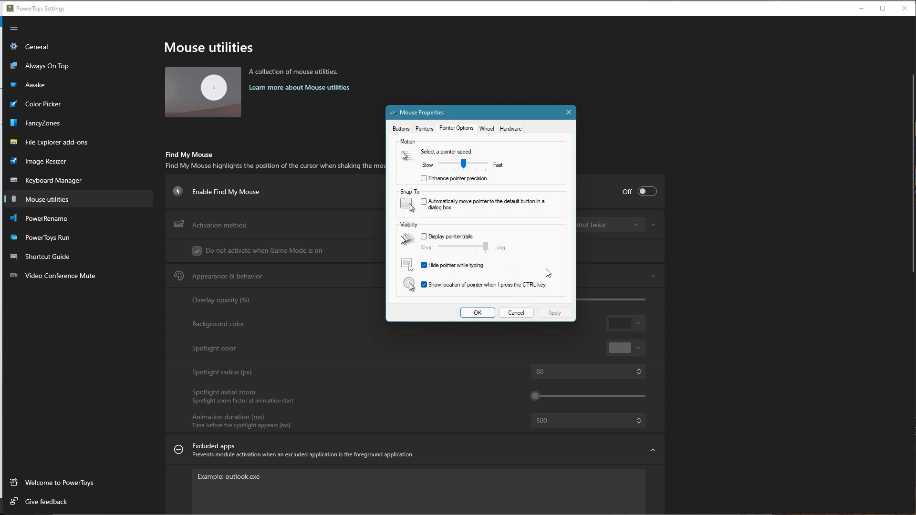
Untick 'Show location of pointer when I press the CTRL key', apply, and close Mouse Properties.
click(424, 285)
click(553, 312)
key(Return)
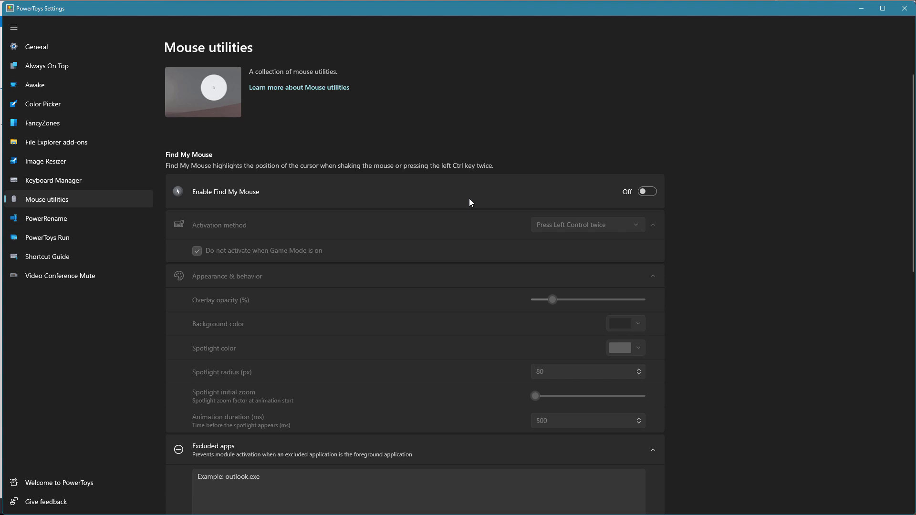
click(648, 192)
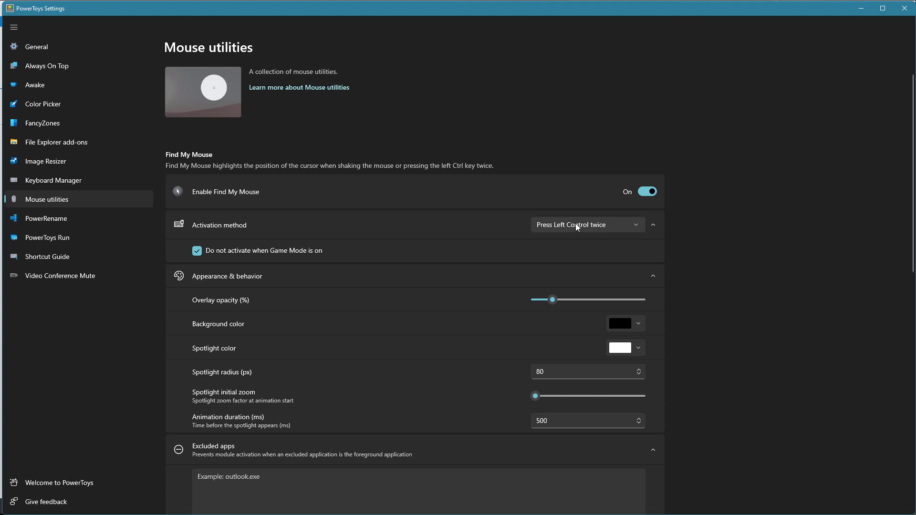
click(635, 228)
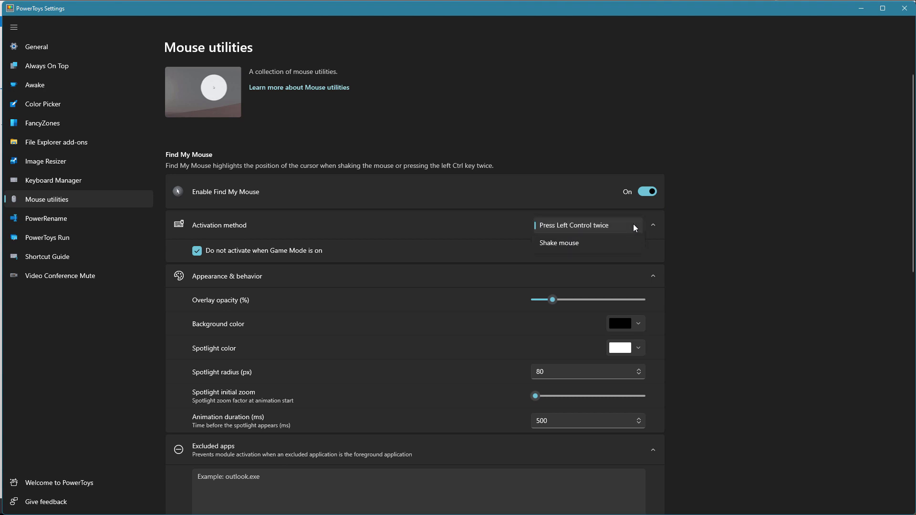
click(635, 228)
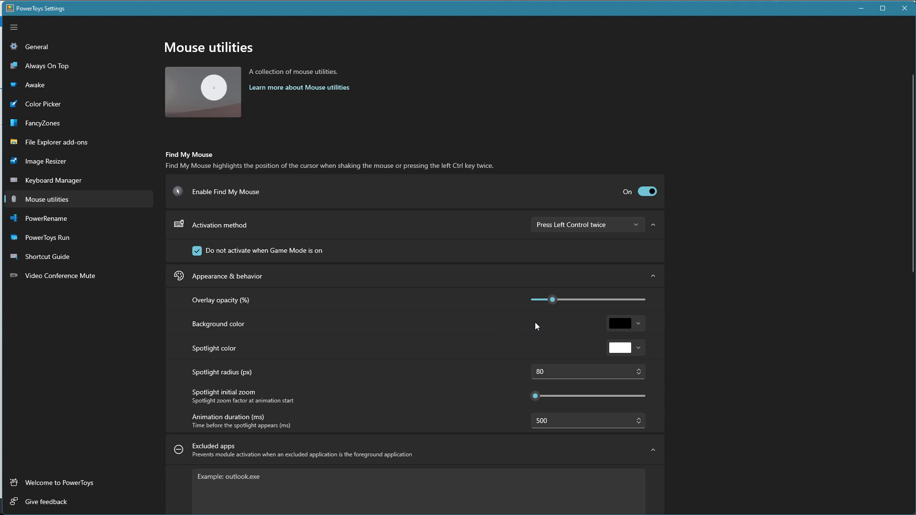
scroll(527, 318, down, 3)
scroll(523, 317, up, 3)
key(ctrl)
key(ctrl)
key(ctrl)
key(ctrl)
Switch Find My Mouse off and turn the Enable Mouse Highlighter toggle On.
click(647, 192)
scroll(677, 212, down, 10)
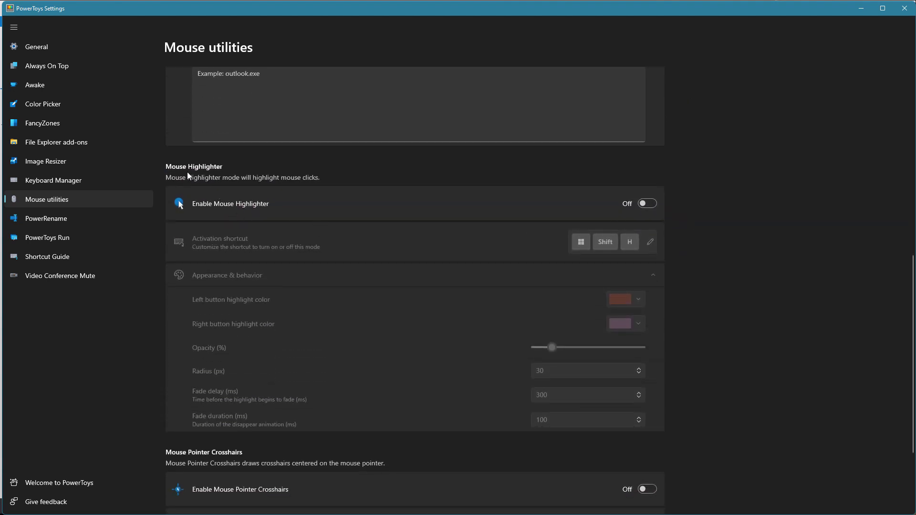
click(649, 205)
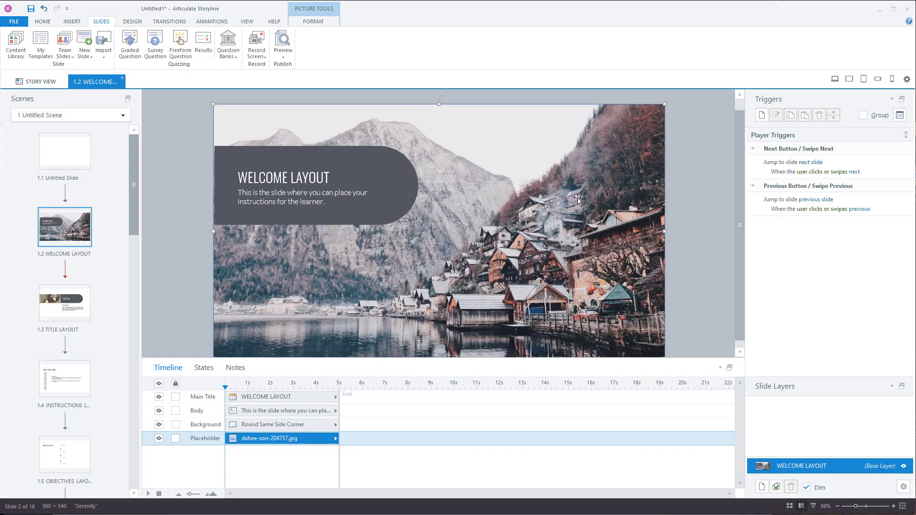
key(super+shift+h)
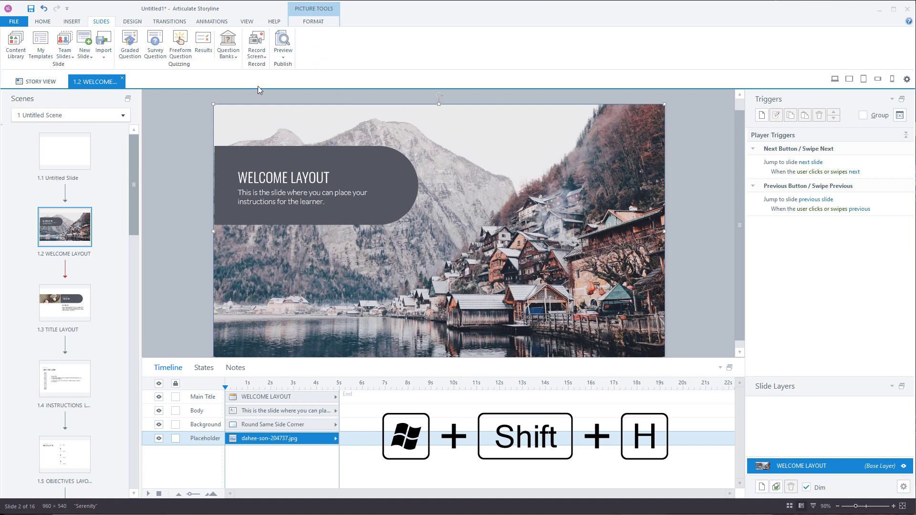
click(77, 23)
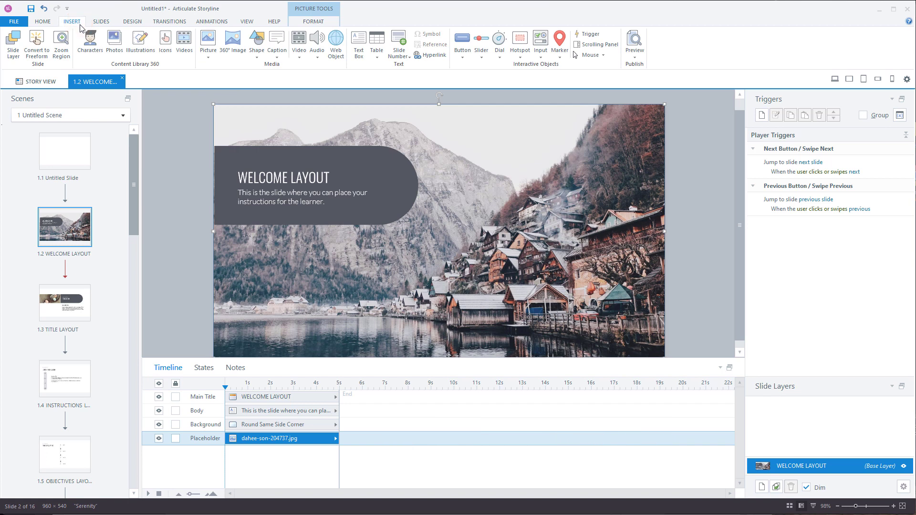
click(462, 57)
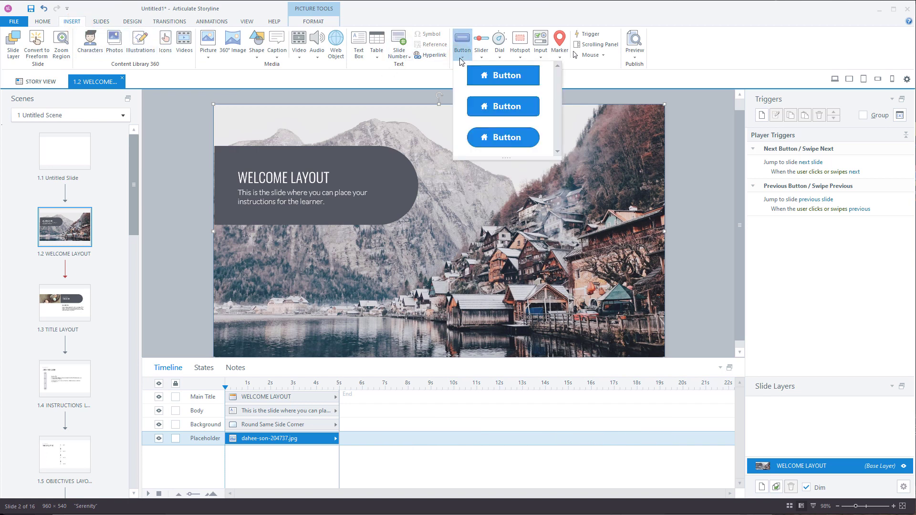
click(519, 77)
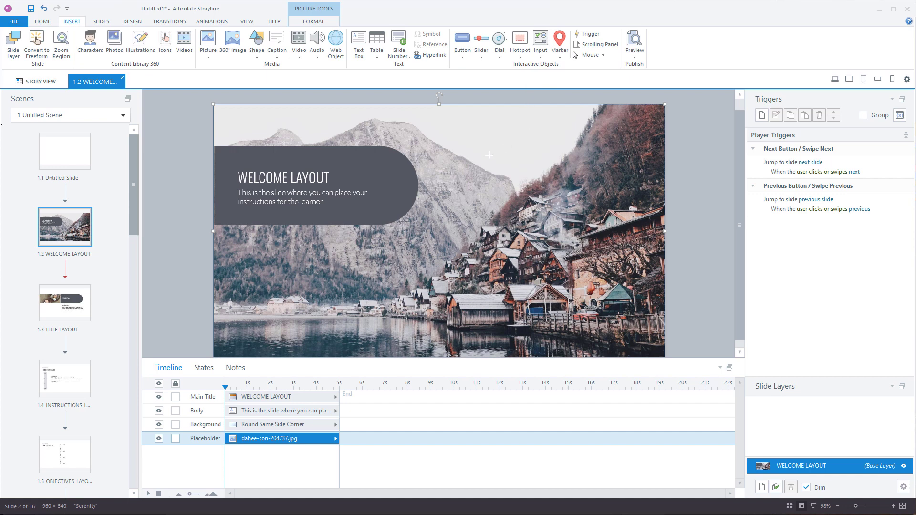
mouse_move(489, 155)
mouse_down()
mouse_move(529, 183)
mouse_move(563, 185)
mouse_up()
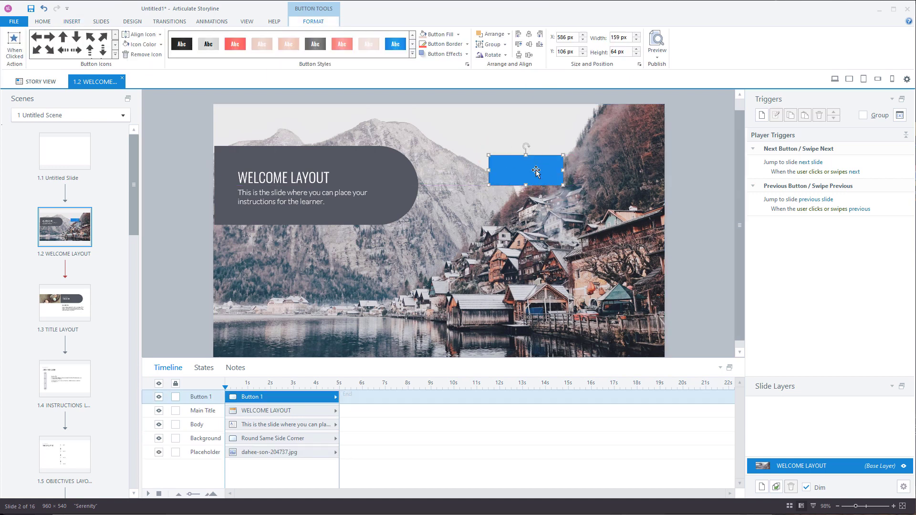
key(Delete)
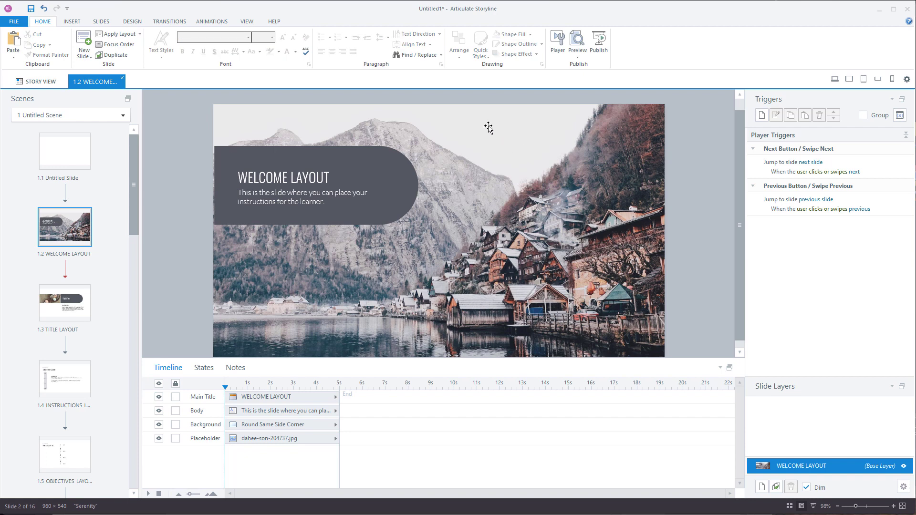
click(489, 128)
right_click(488, 127)
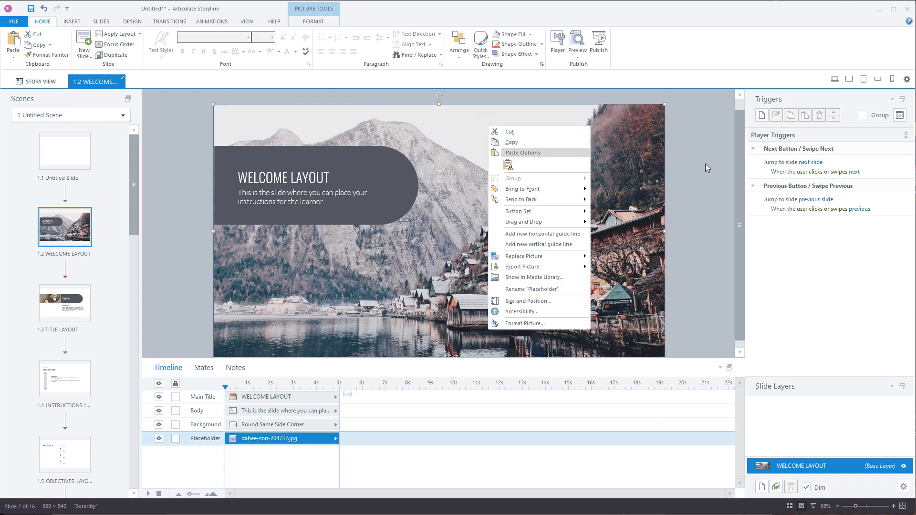
click(692, 147)
right_click(674, 122)
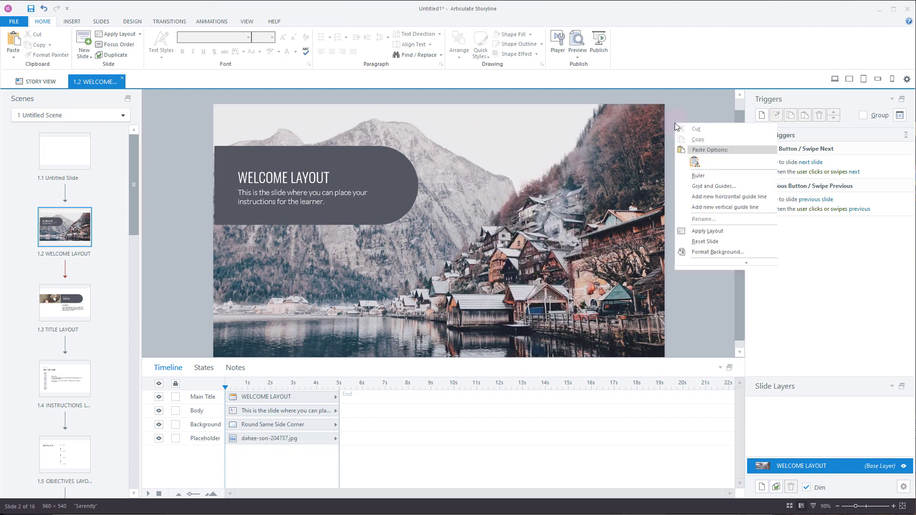
click(198, 80)
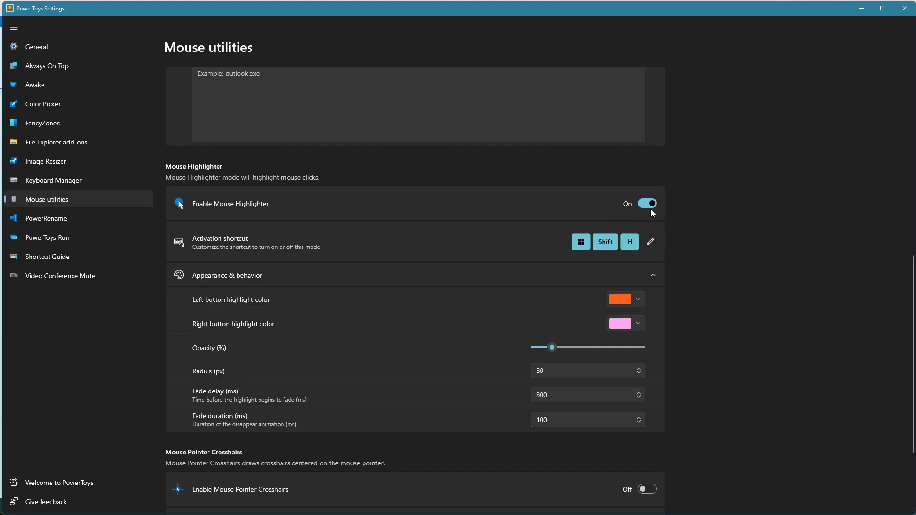
Turn Mouse Highlighter off, enable Mouse Pointer Crosshairs, and expand its Appearance & behavior section.
click(647, 204)
scroll(695, 265, down, 2)
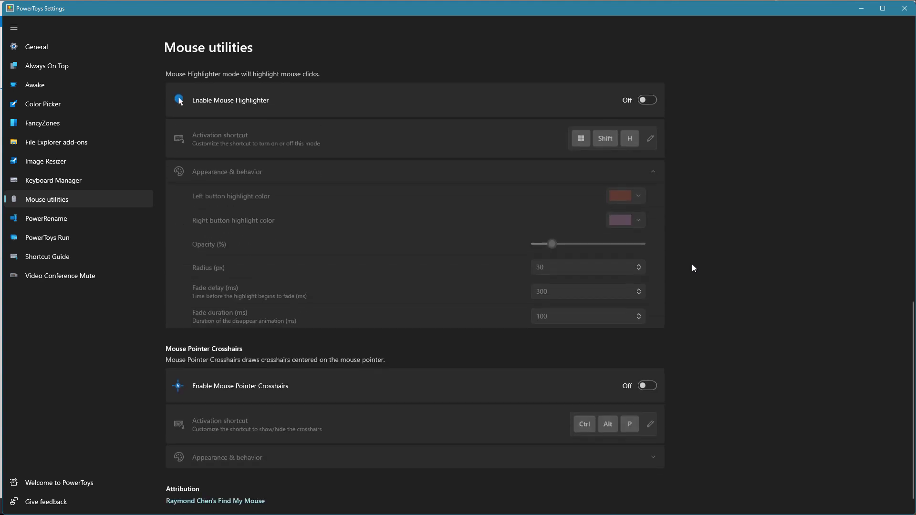
scroll(293, 416, down, 2)
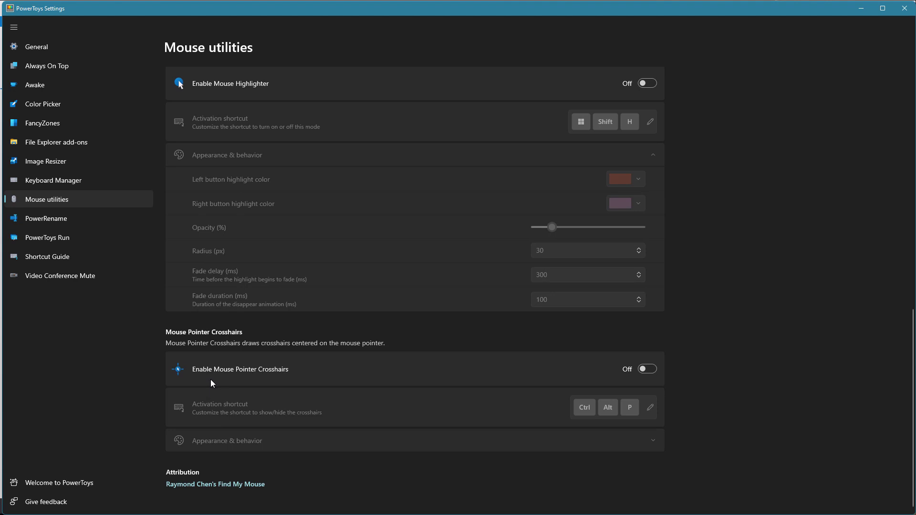
click(649, 370)
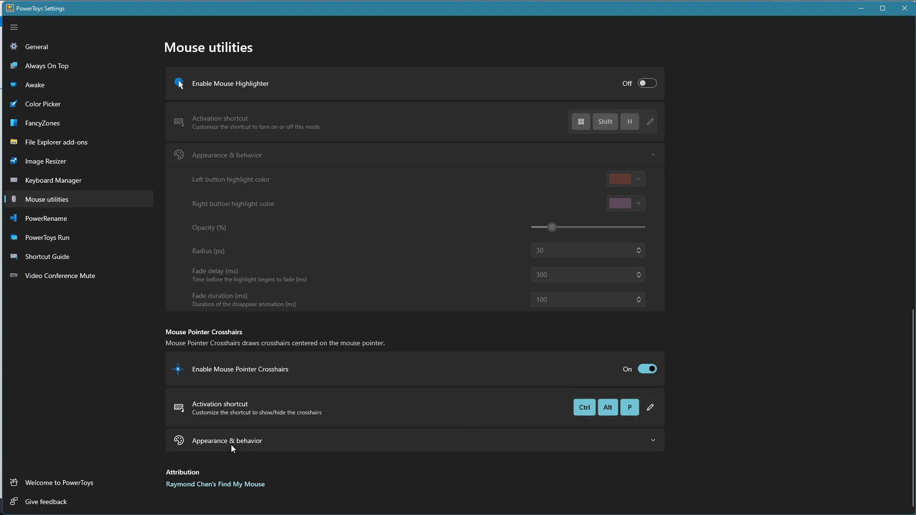
click(653, 439)
scroll(653, 438, down, 3)
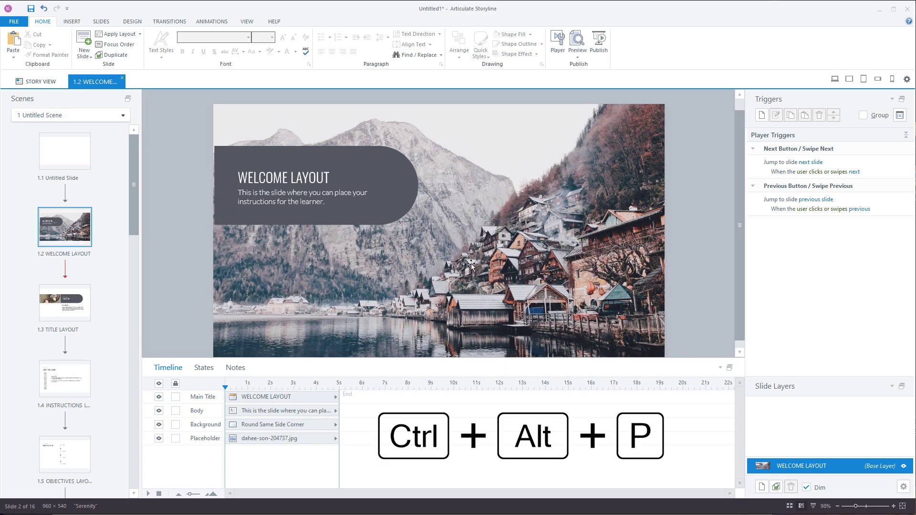
key(ctrl+alt+p)
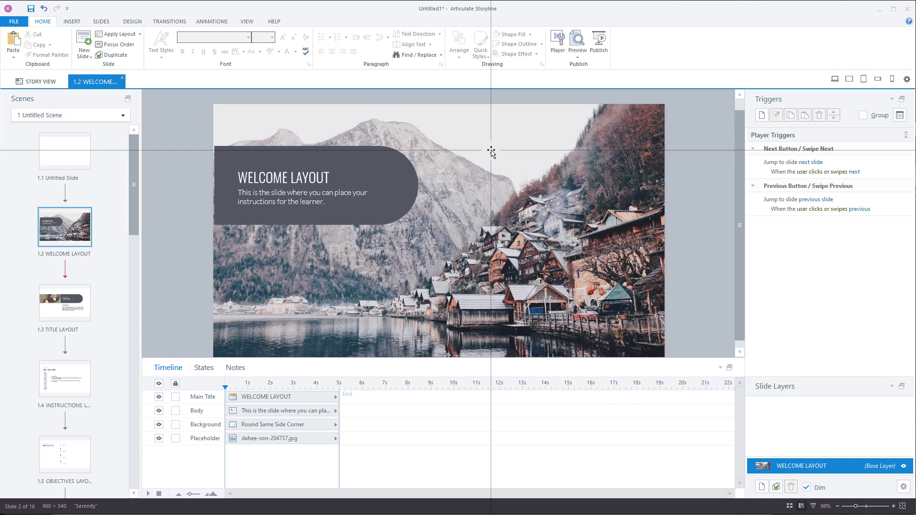
key(Escape)
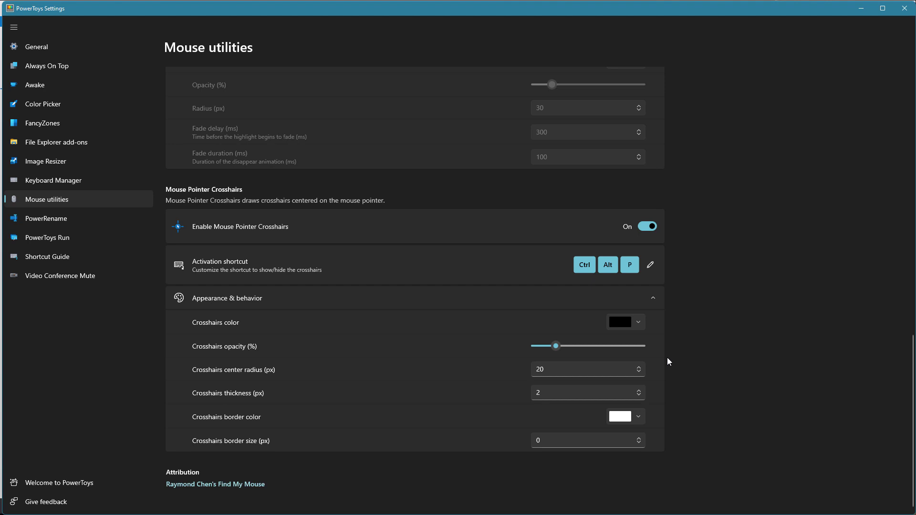
Disable Mouse Pointer Crosshairs, re-enable Find My Mouse, and test its spotlight with a double Left Ctrl press.
click(647, 226)
scroll(696, 249, up, 12)
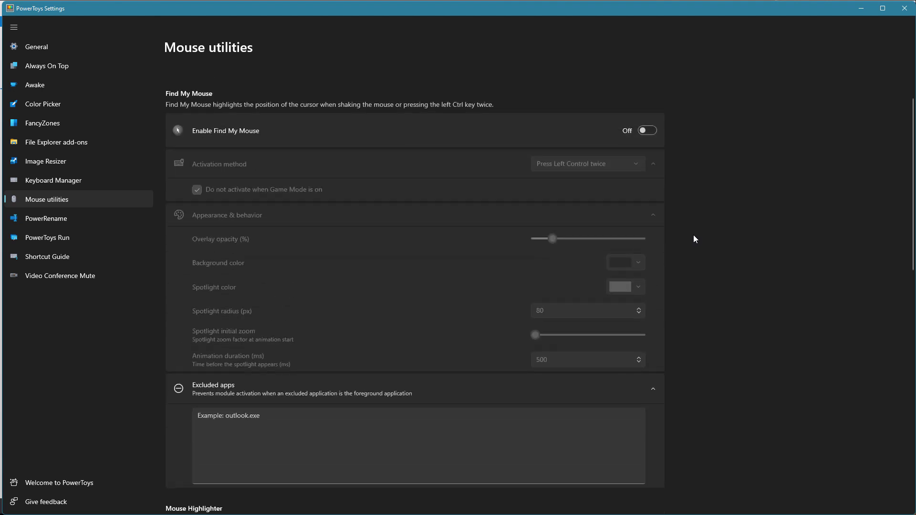
click(649, 131)
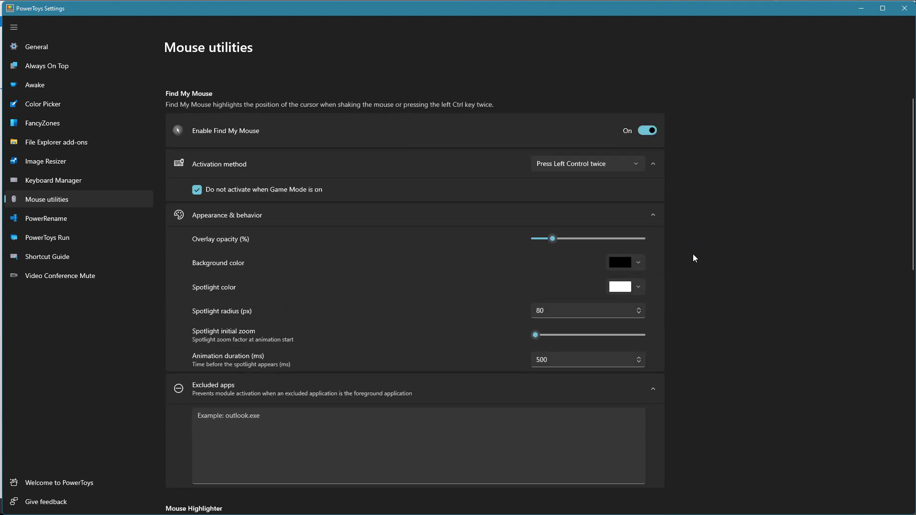
key(ctrl)
key(ctrl)
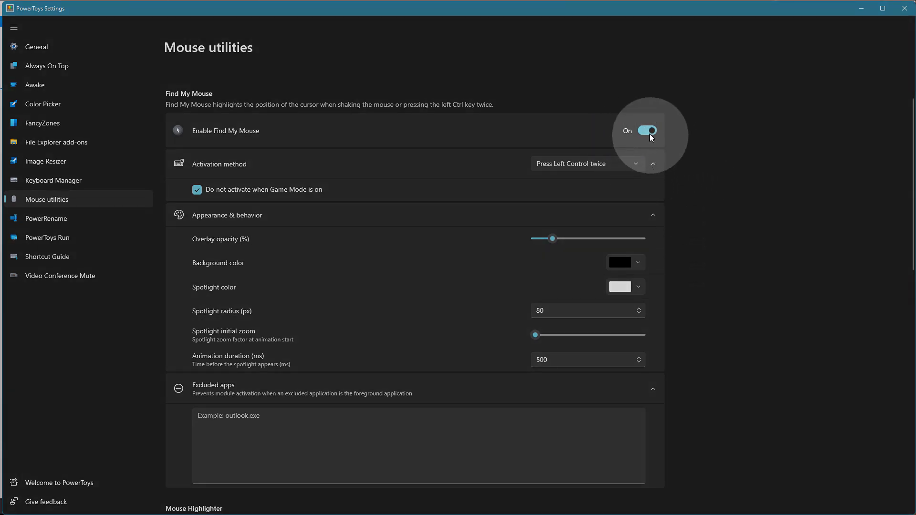
key(ctrl)
key(ctrl)
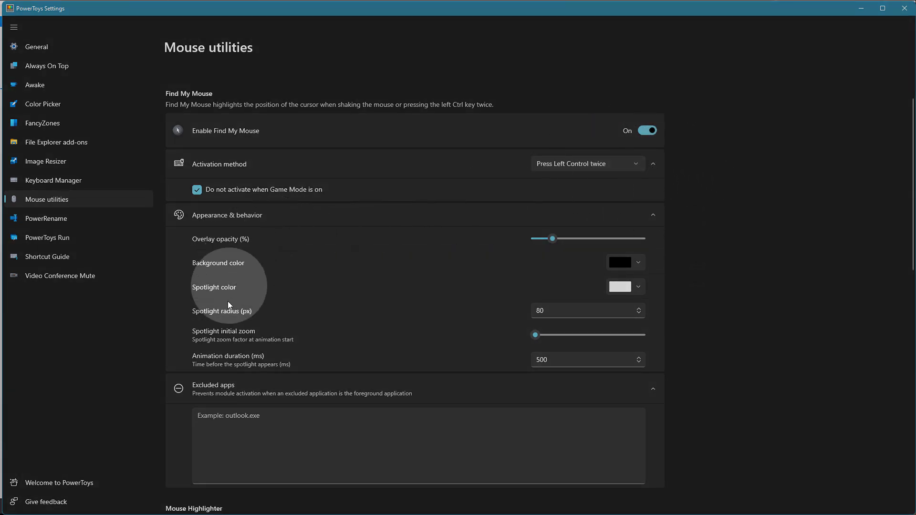